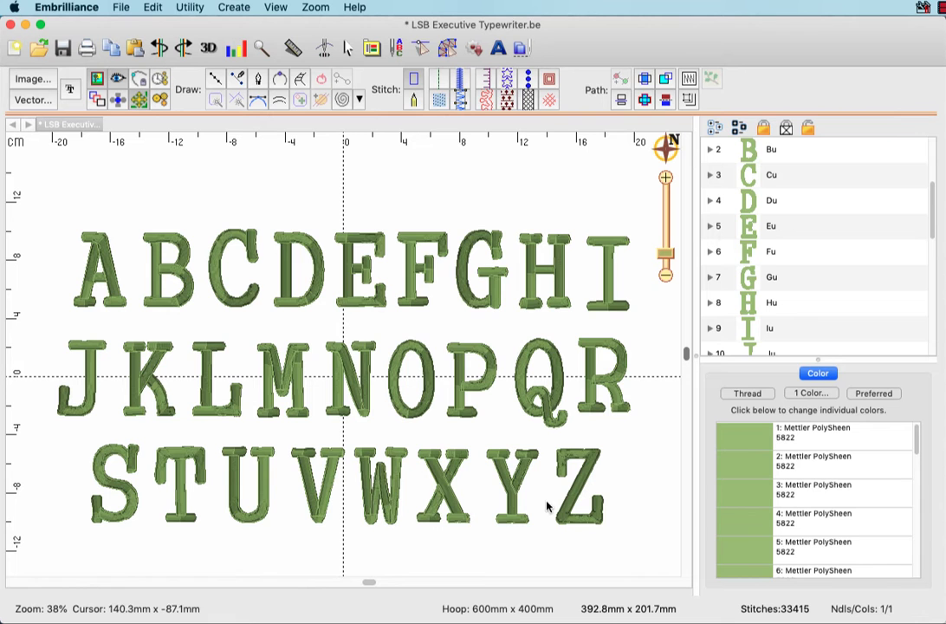
Check the M's stitching, then bring up Publish Font for LSB Executive Typewriter at 25 mm.
{"action": "left_click", "coordinate": [305, 418]}
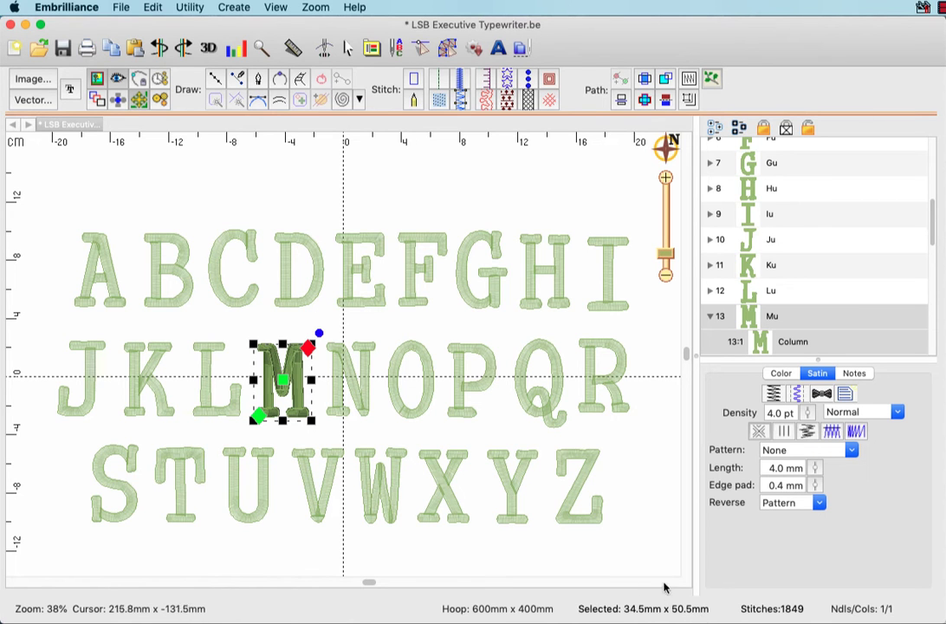
{"action": "left_click", "coordinate": [651, 536]}
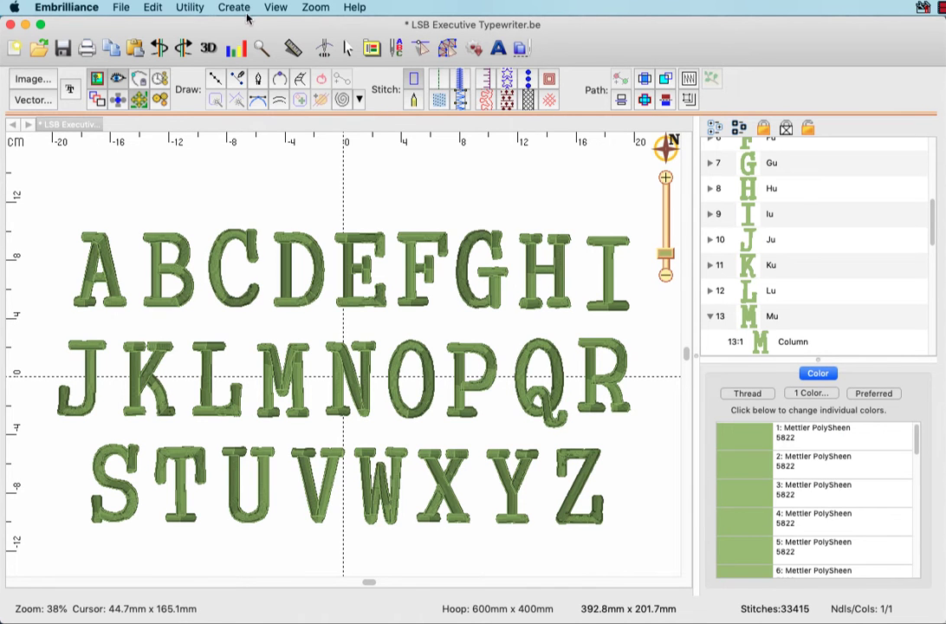
{"action": "left_click", "coordinate": [217, 9]}
{"action": "mouse_move", "coordinate": [212, 54]}
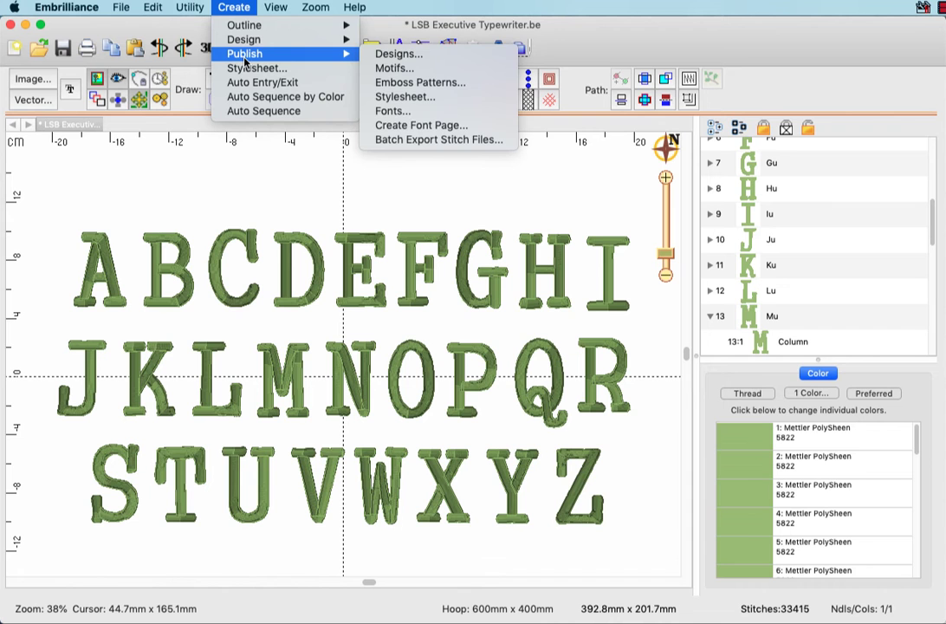
{"action": "left_click", "coordinate": [384, 113]}
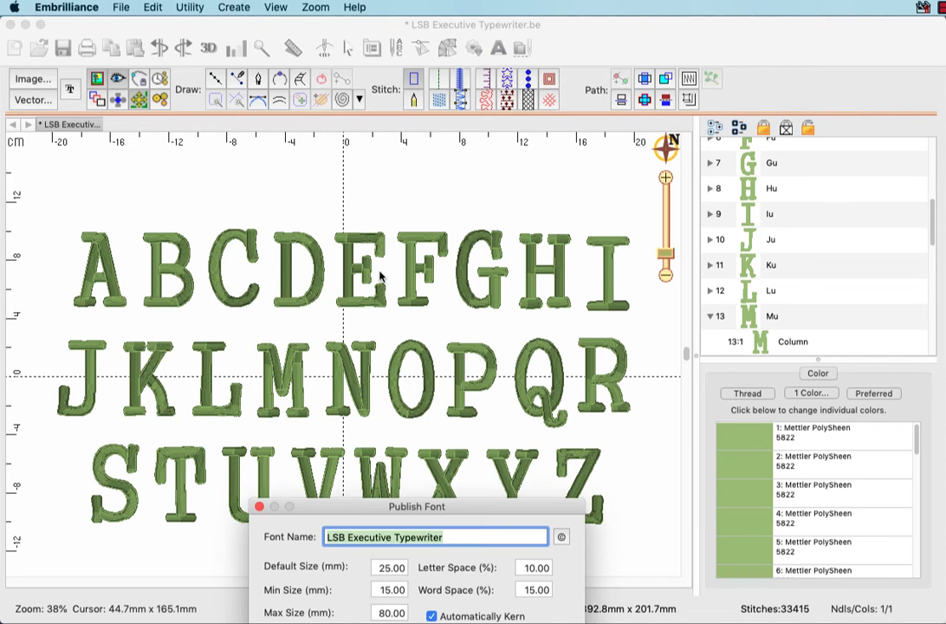
{"action": "left_click_drag", "start_coordinate": [386, 512], "coordinate": [377, 336]}
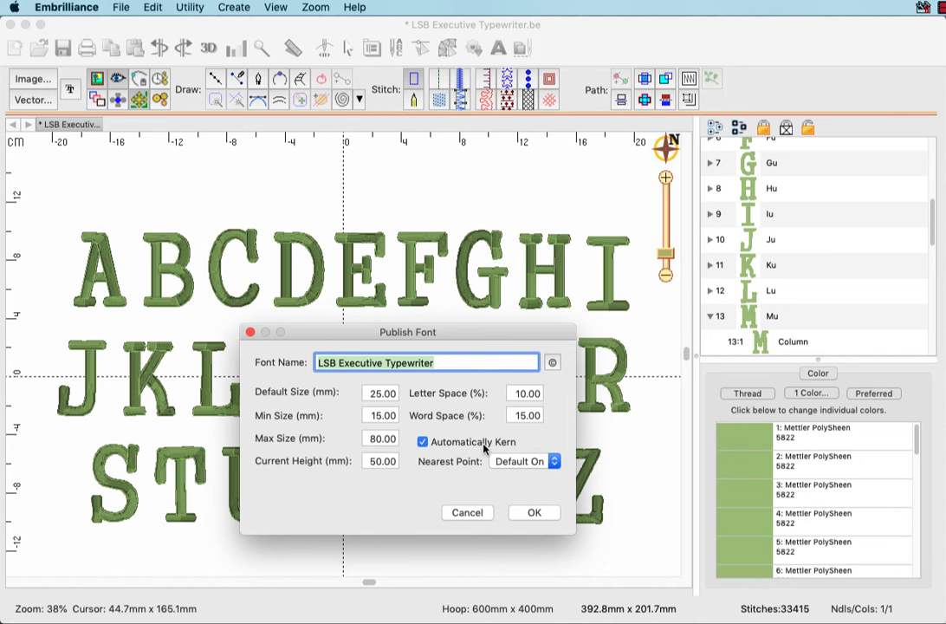
Set Nearest Point to Default Off and accept the Publish Font settings.
{"action": "left_click", "coordinate": [556, 463]}
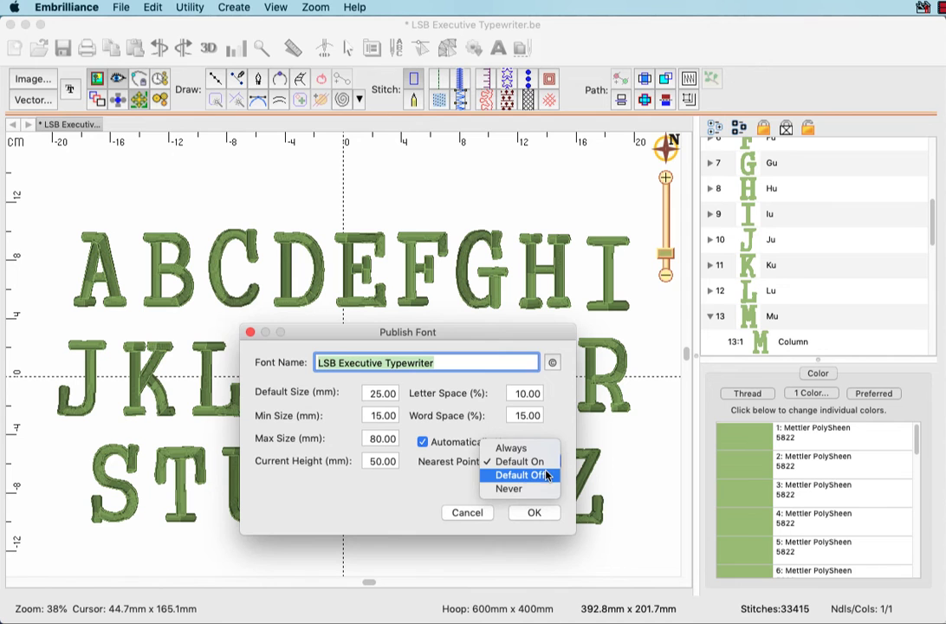
{"action": "left_click", "coordinate": [545, 475]}
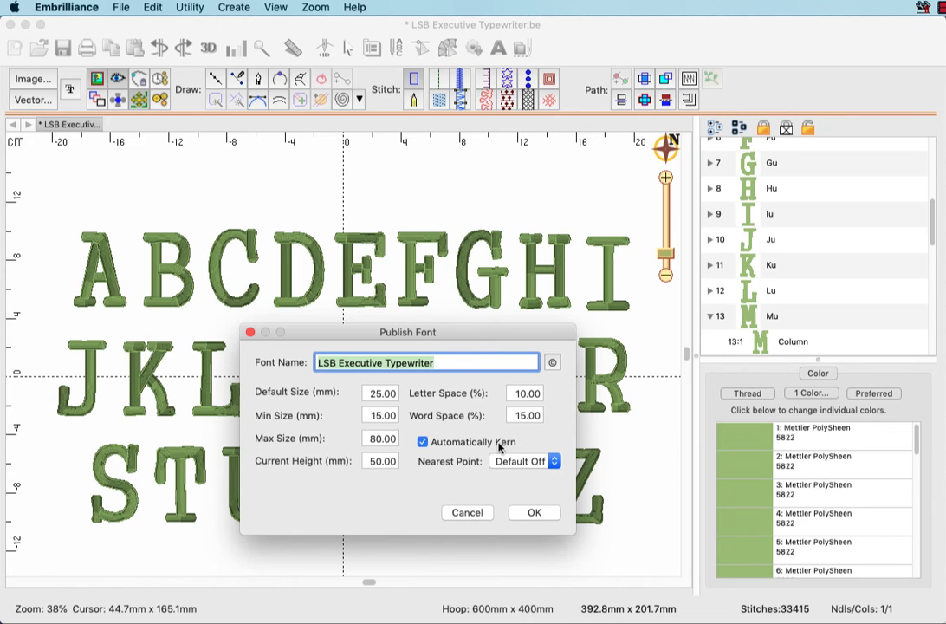
{"action": "left_click", "coordinate": [523, 515]}
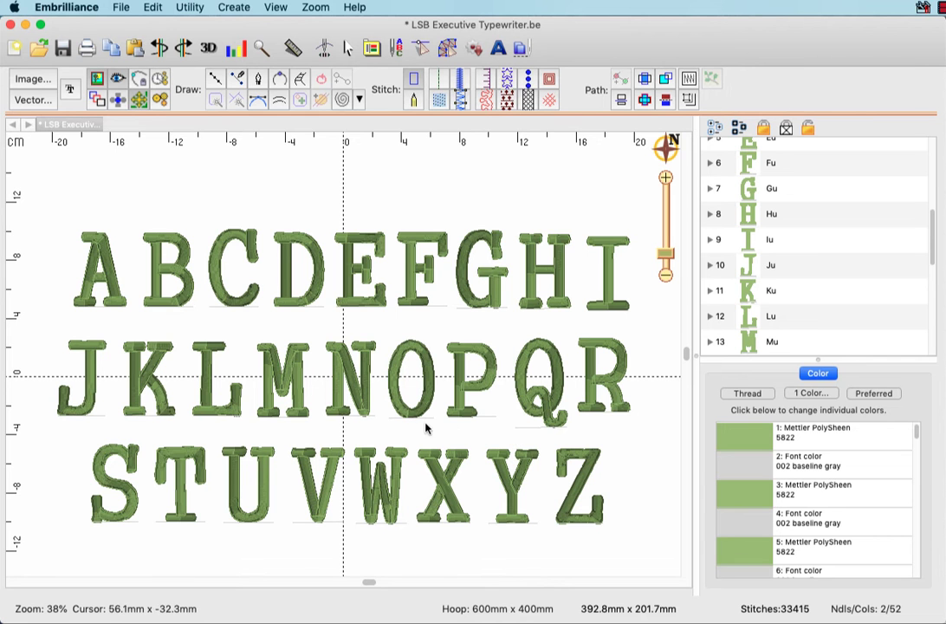
Nudge the Q's gray baseline up slightly to align with the letter body, then zoom back out.
{"action": "scroll", "coordinate": [563, 214], "scroll_direction": "up", "scroll_amount": 3}
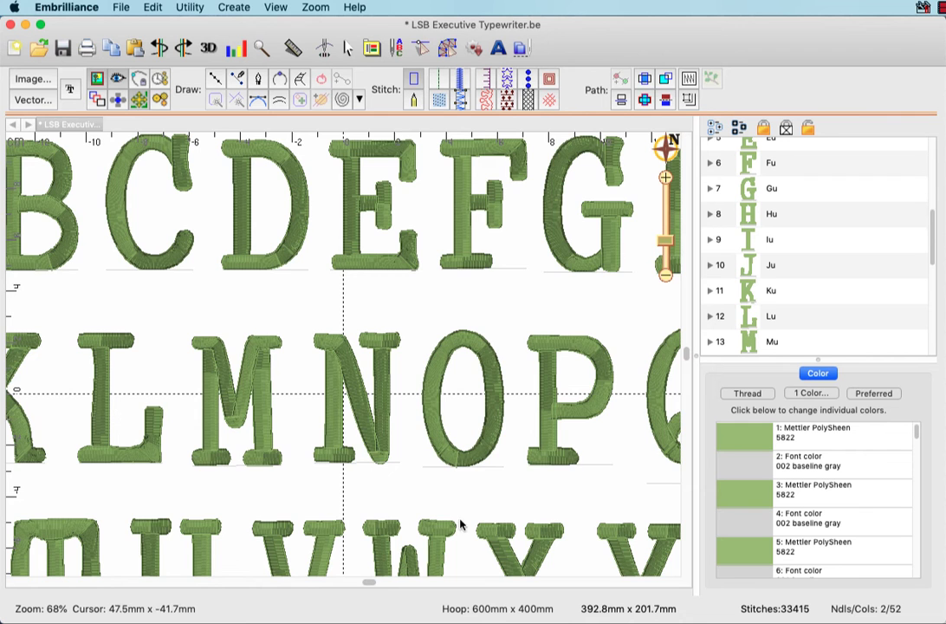
{"action": "left_click_drag", "start_coordinate": [370, 584], "coordinate": [439, 583]}
{"action": "left_click", "coordinate": [439, 485]}
{"action": "left_click_drag", "start_coordinate": [462, 490], "coordinate": [464, 471]}
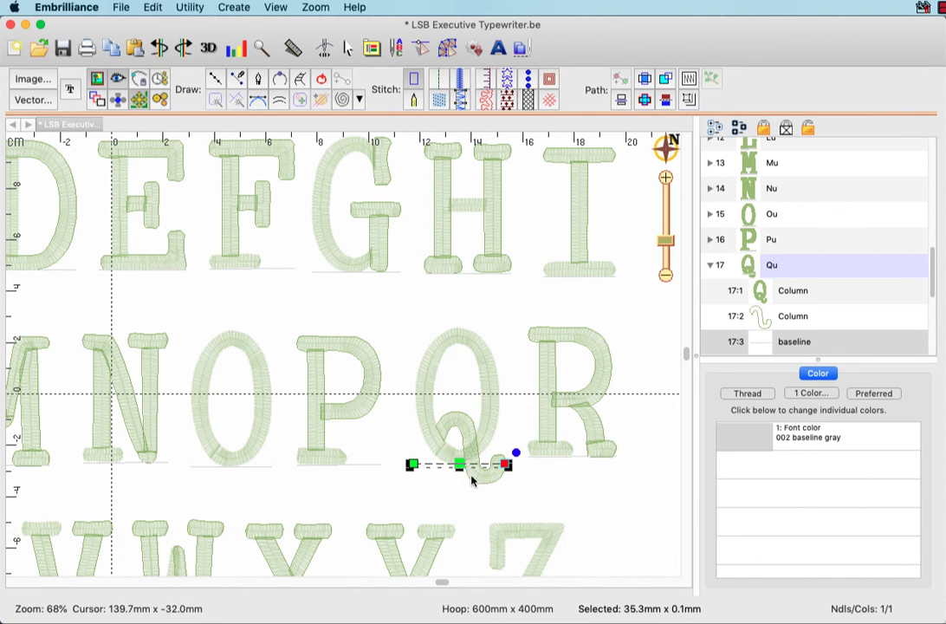
{"action": "left_click", "coordinate": [616, 442]}
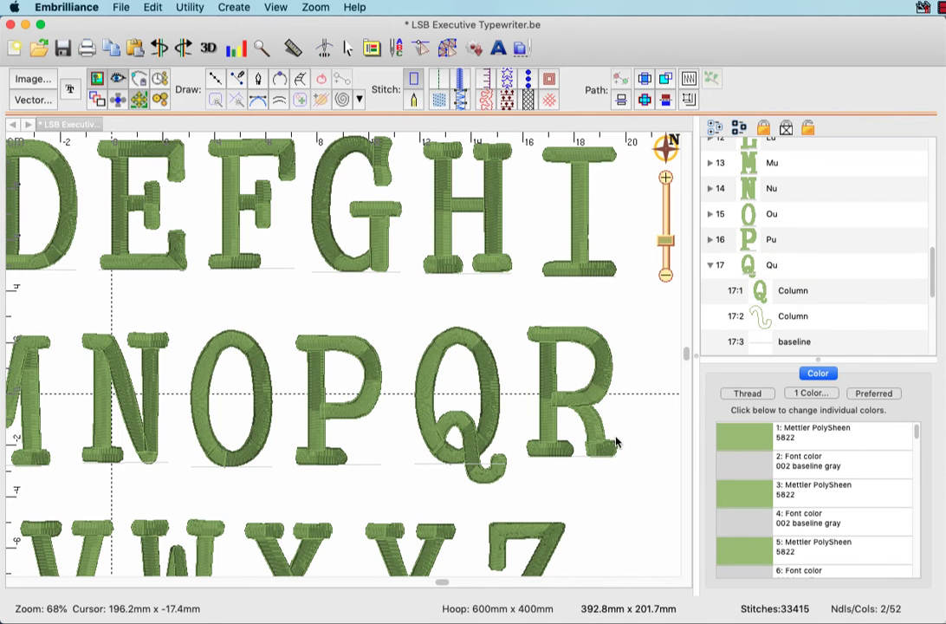
{"action": "left_click_drag", "start_coordinate": [664, 243], "coordinate": [664, 256]}
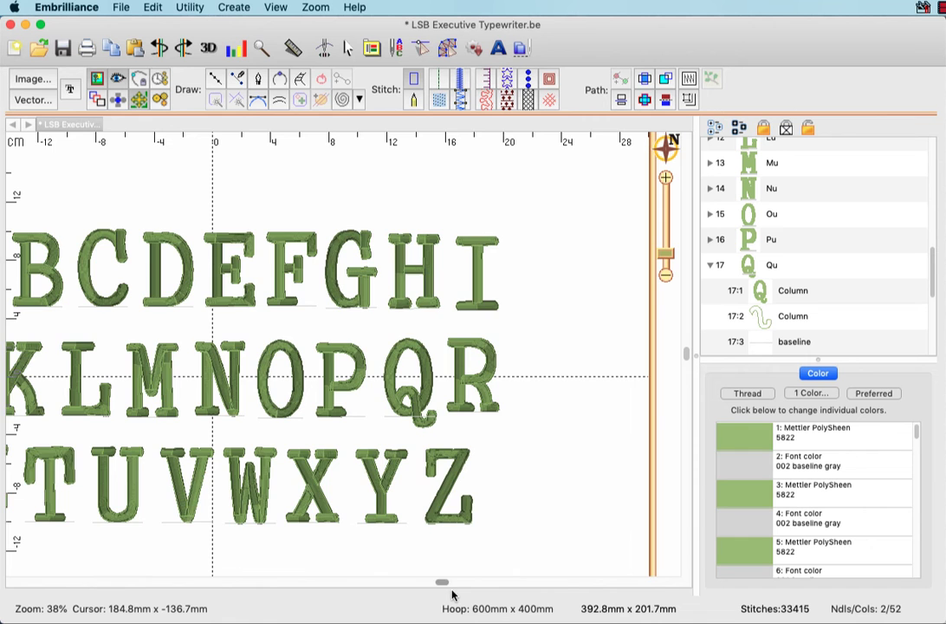
{"action": "left_click_drag", "start_coordinate": [441, 582], "coordinate": [351, 577]}
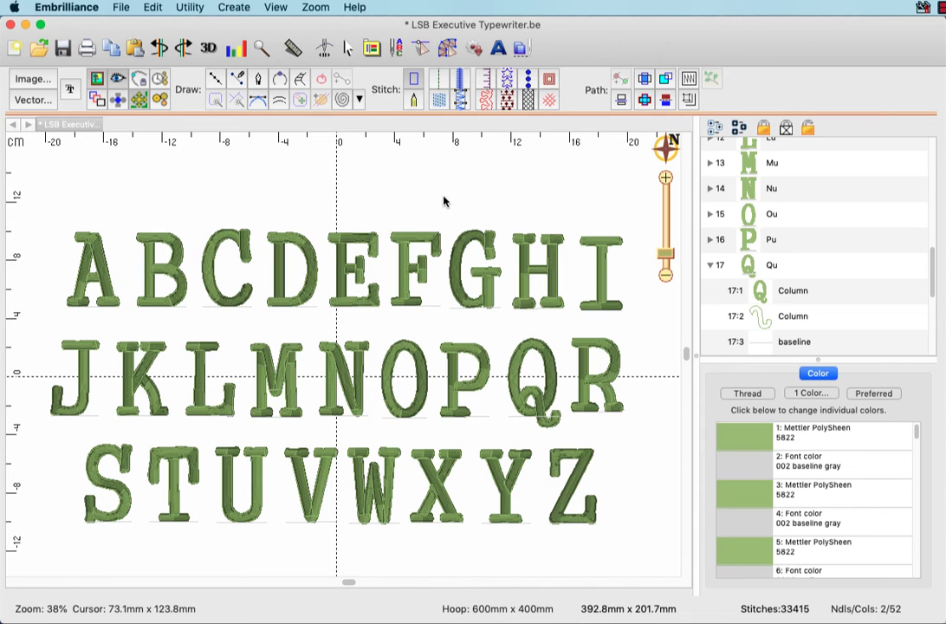
Reopen Create > Publish > Fonts and open the © publisher details beside Font Name.
{"action": "left_click", "coordinate": [234, 8]}
{"action": "mouse_move", "coordinate": [217, 53]}
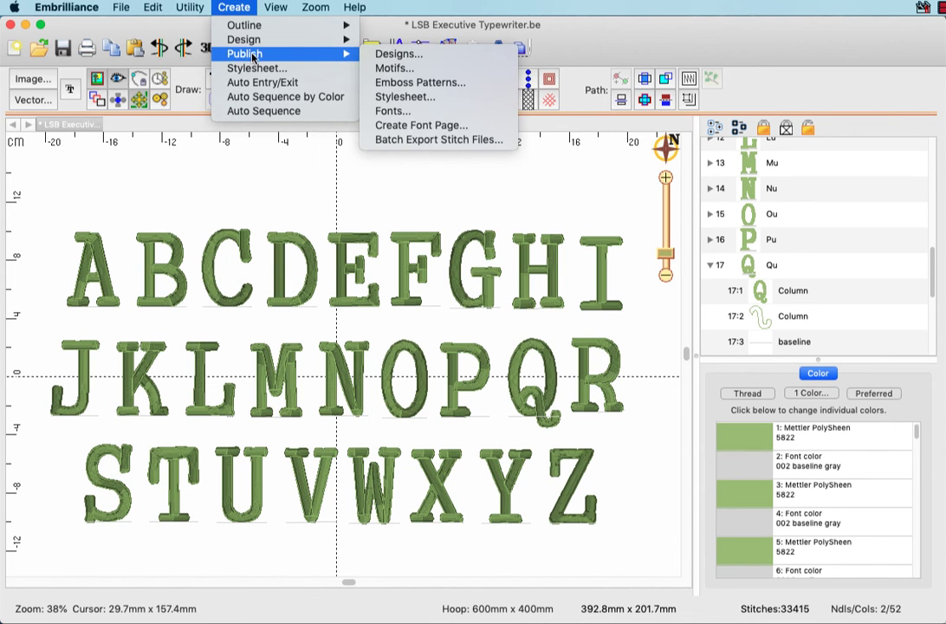
{"action": "left_click", "coordinate": [395, 111]}
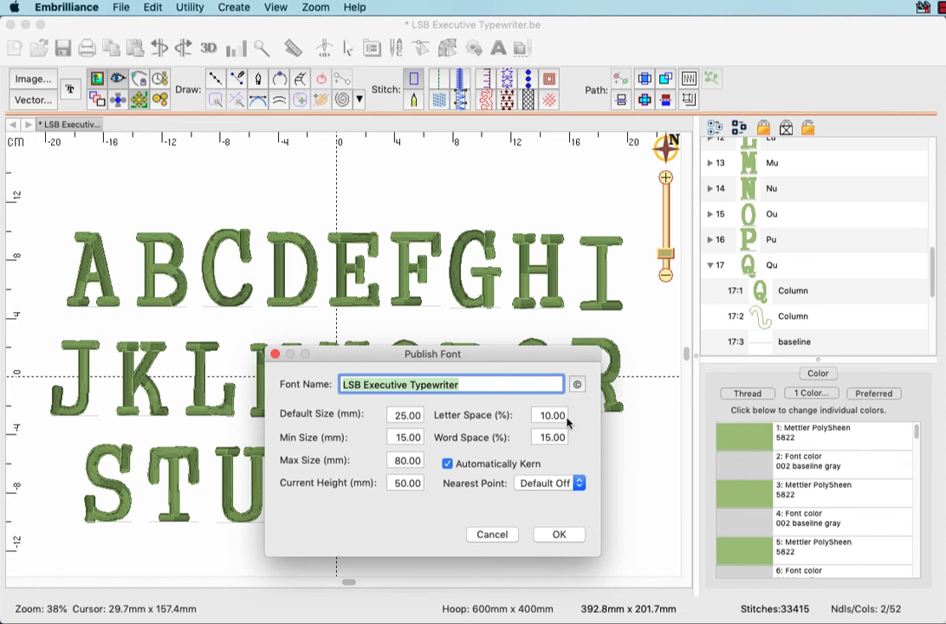
{"action": "left_click", "coordinate": [577, 386]}
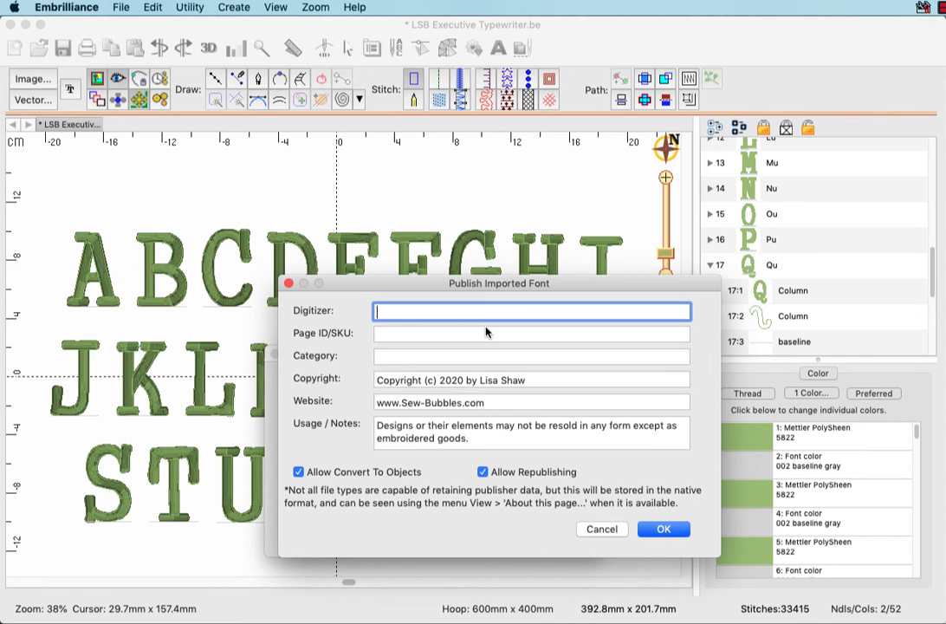
Enter the digitizer's name in the Digitizer field and confirm the publisher details.
{"action": "type", "text": "LisaSewBubbles"}
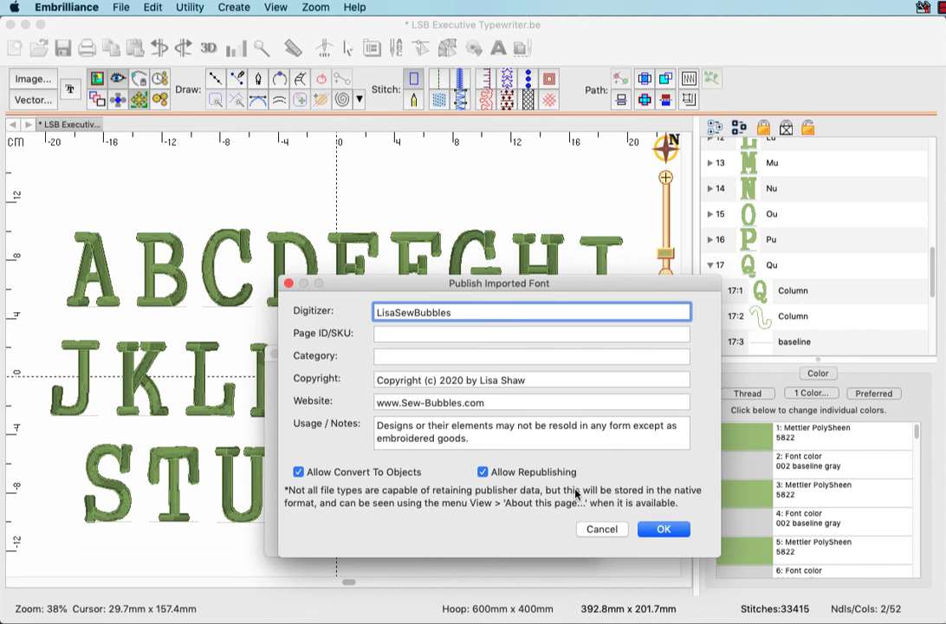
{"action": "left_click", "coordinate": [662, 528]}
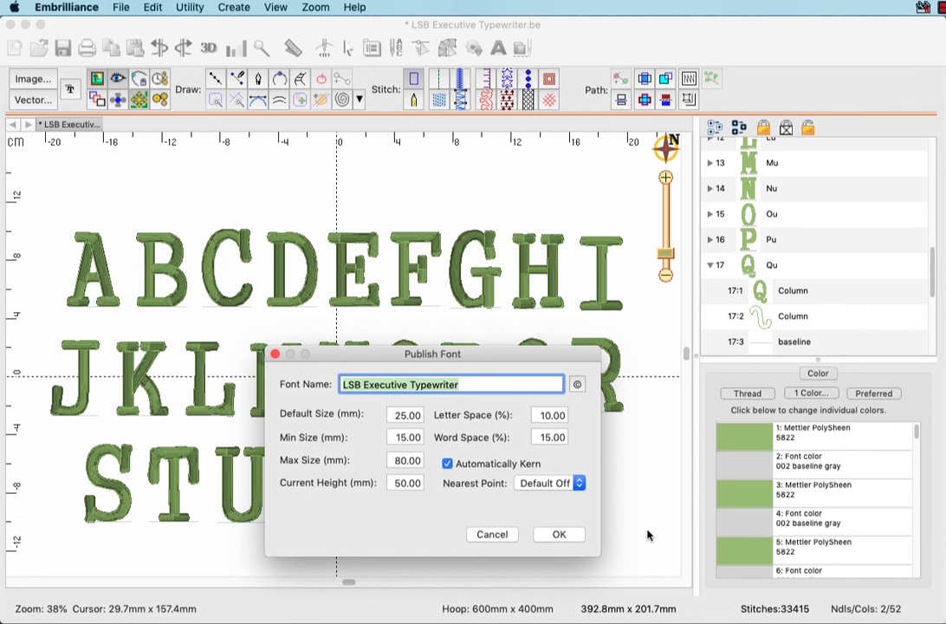
Accept Publish Font and save LSB Executive Typewriter.bx to the Desktop, overwriting the old copy.
{"action": "left_click", "coordinate": [576, 538]}
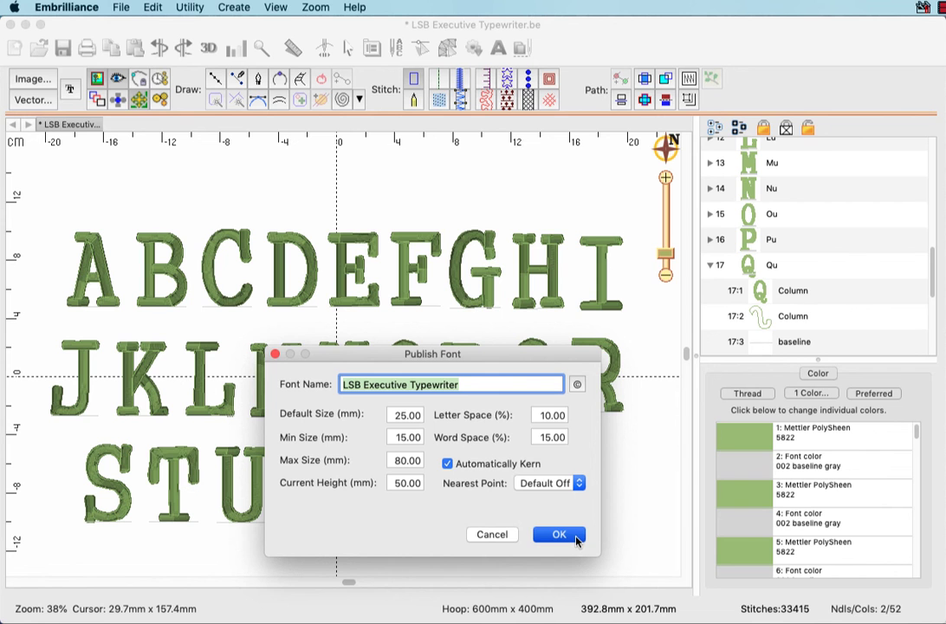
{"action": "left_click", "coordinate": [559, 535]}
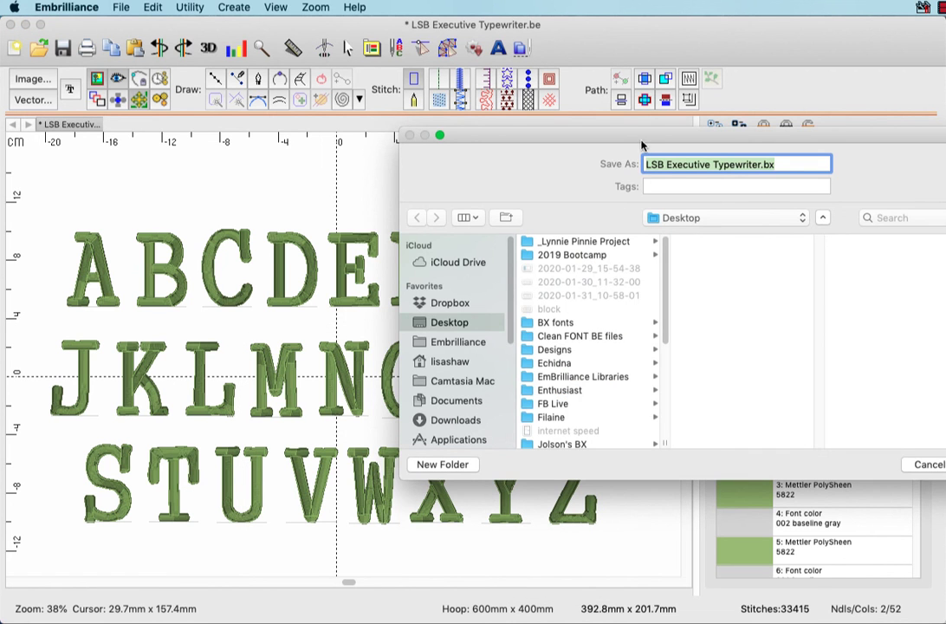
{"action": "left_click_drag", "start_coordinate": [646, 137], "coordinate": [477, 117]}
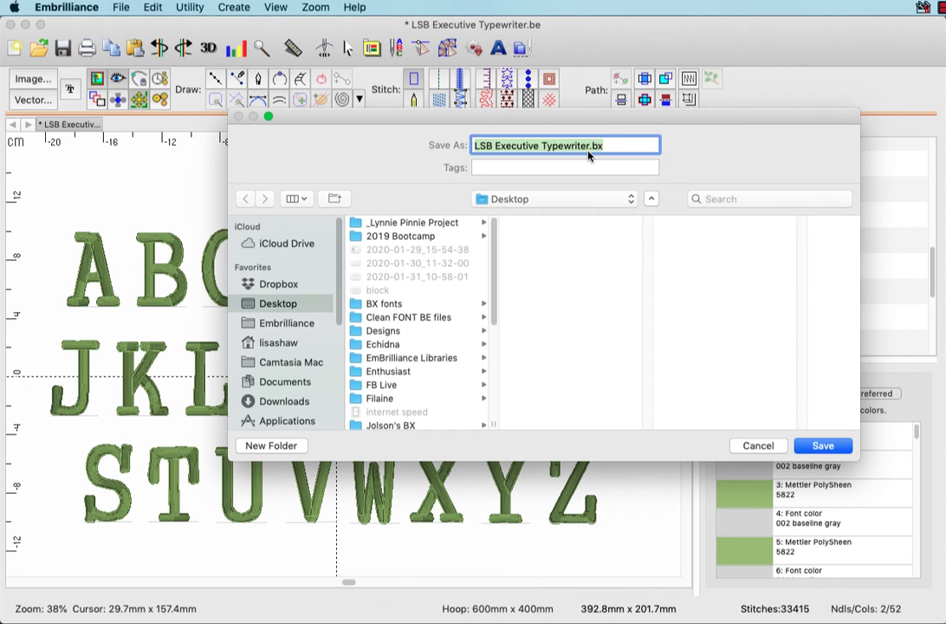
{"action": "left_click", "coordinate": [807, 446]}
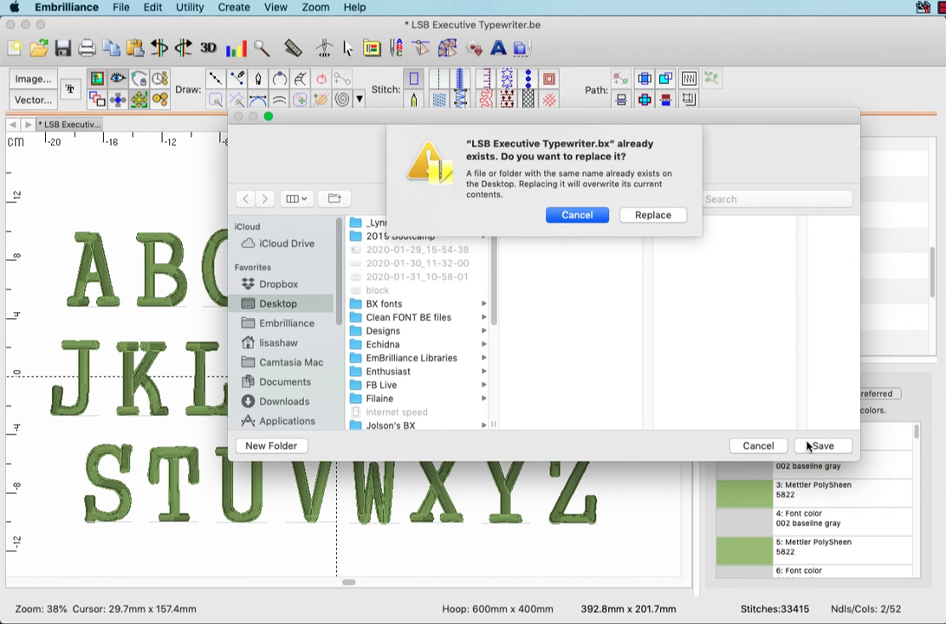
{"action": "left_click", "coordinate": [653, 217]}
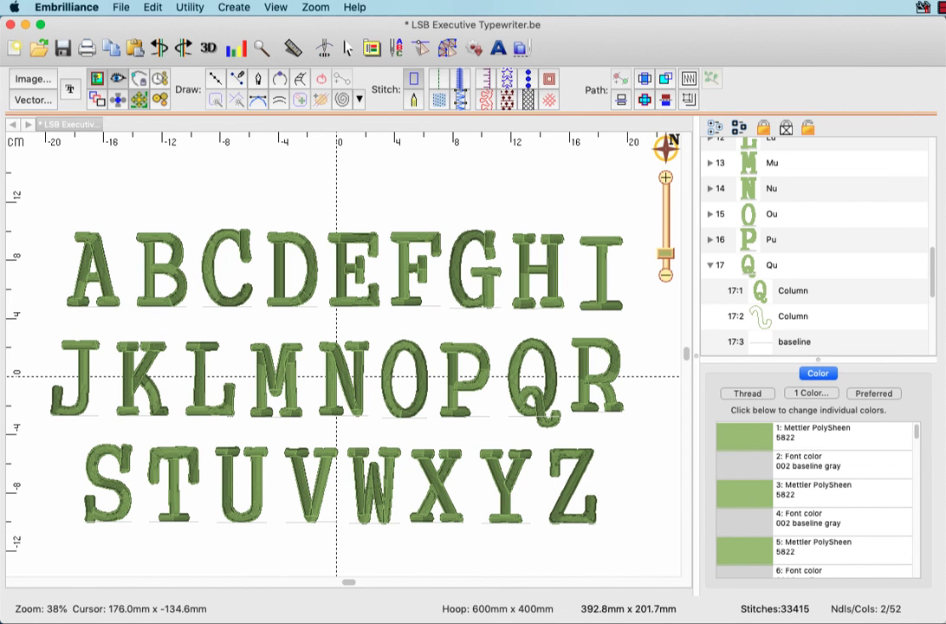
In a new Finder window, select LSB Executive Typewriter.bx on the Desktop and enlarge the window to view its details.
{"action": "key", "text": "super+Tab"}
{"action": "key", "text": "super+n"}
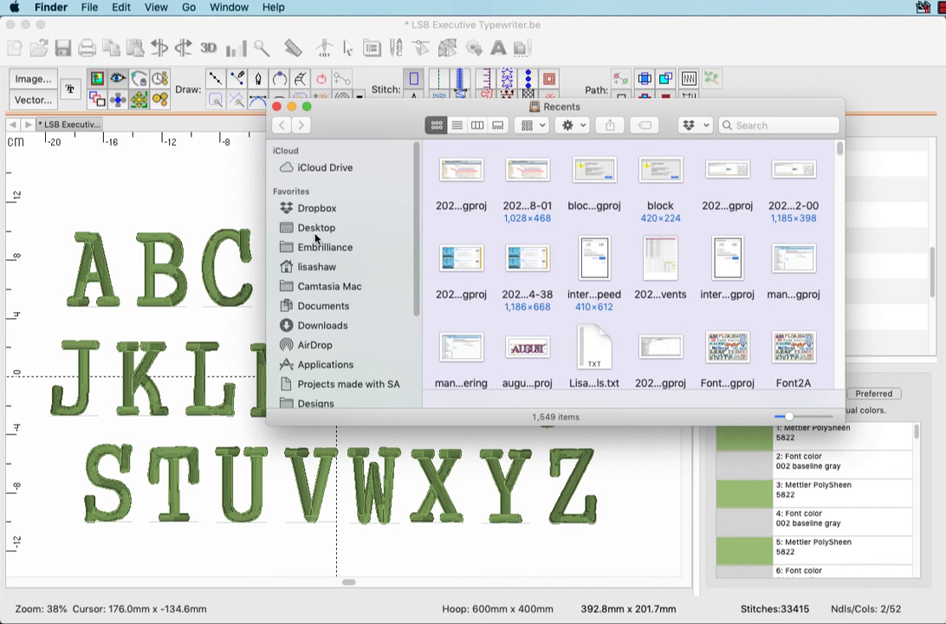
{"action": "left_click", "coordinate": [329, 227]}
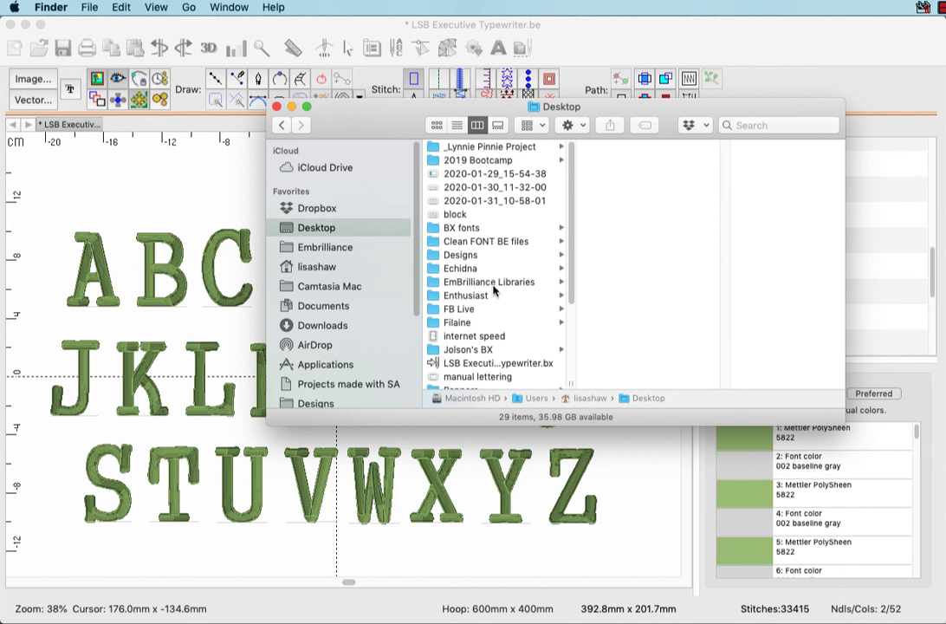
{"action": "left_click", "coordinate": [491, 364]}
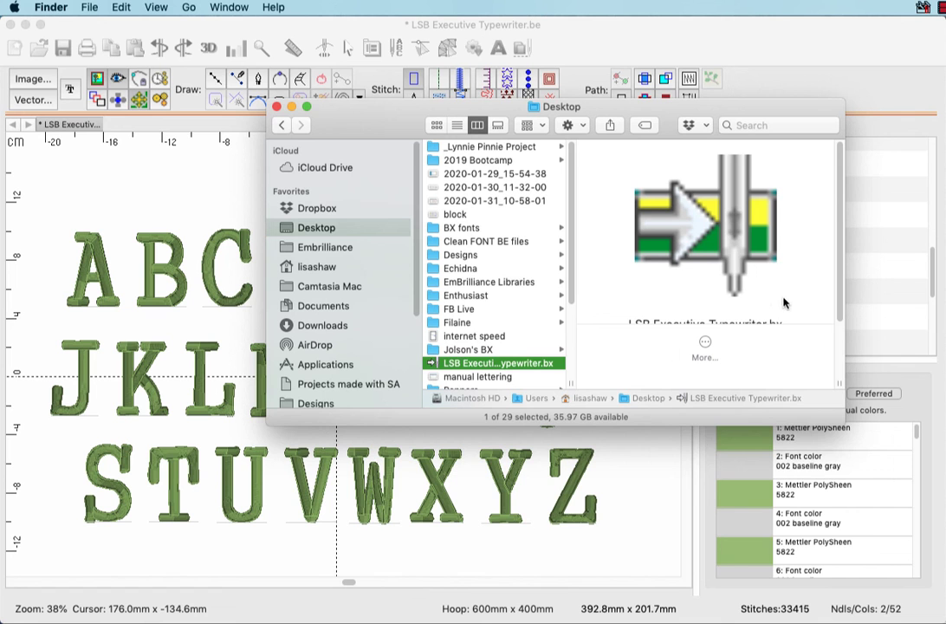
{"action": "left_click_drag", "start_coordinate": [784, 424], "coordinate": [789, 558]}
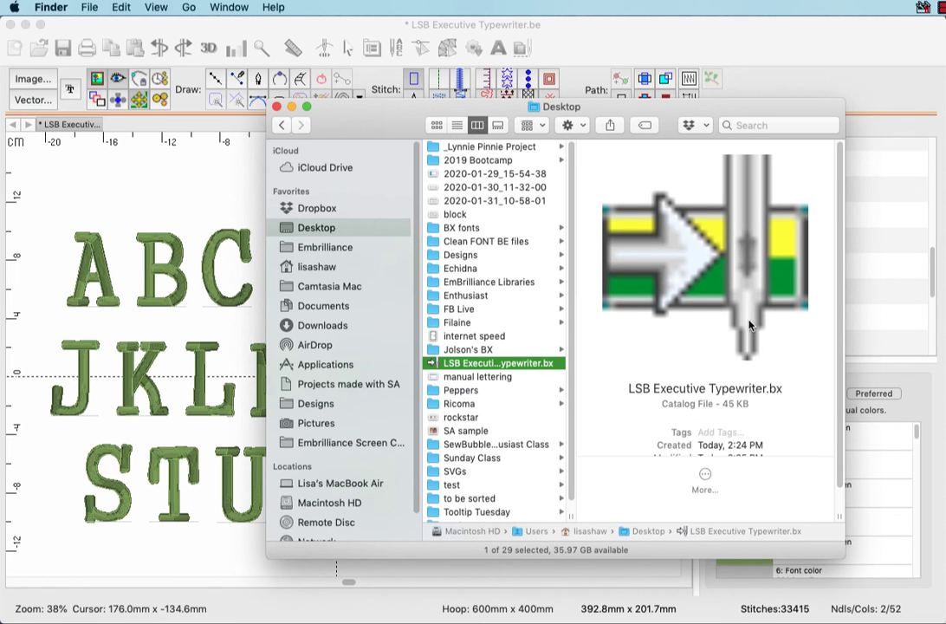